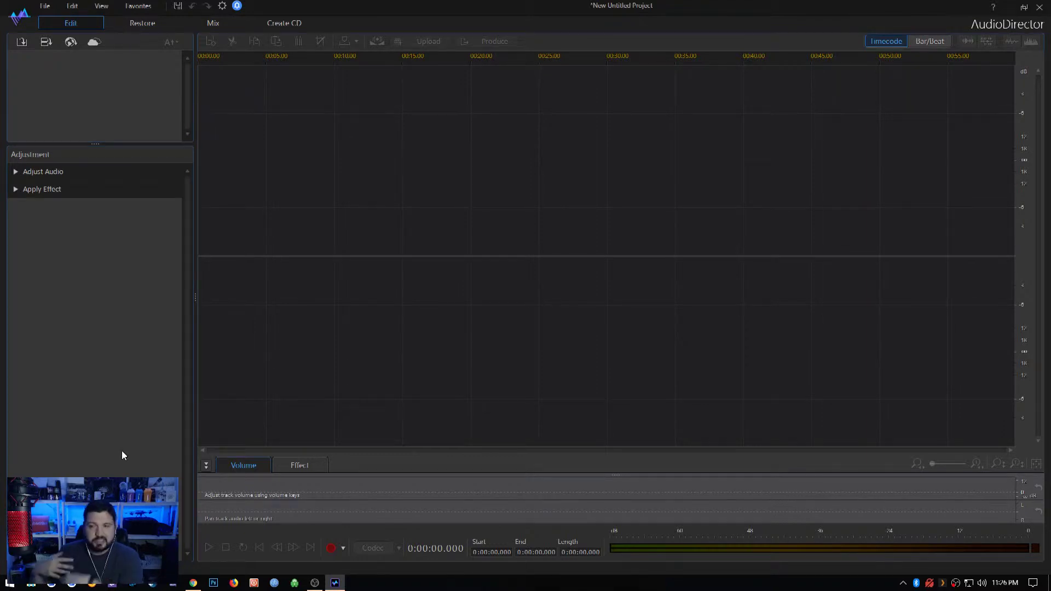
Switch to Chrome to preview a track from Epidemic Sound's Electronica & Dance list
key(alt+Tab)
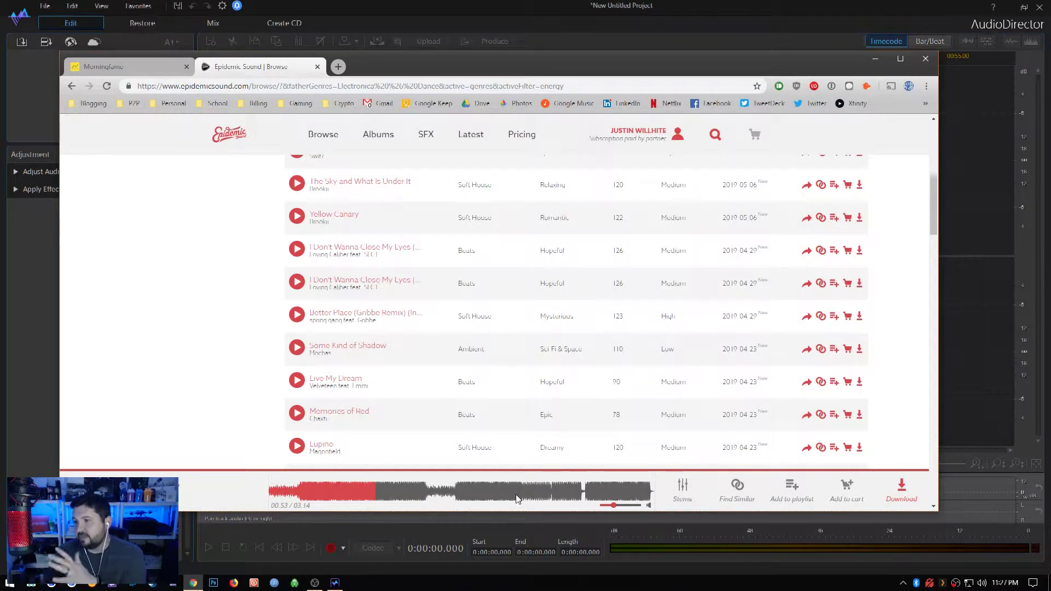
Import 'ES_Live My Dream (Instrumental Version)' from File Explorer into AudioDirector's media library
click(875, 59)
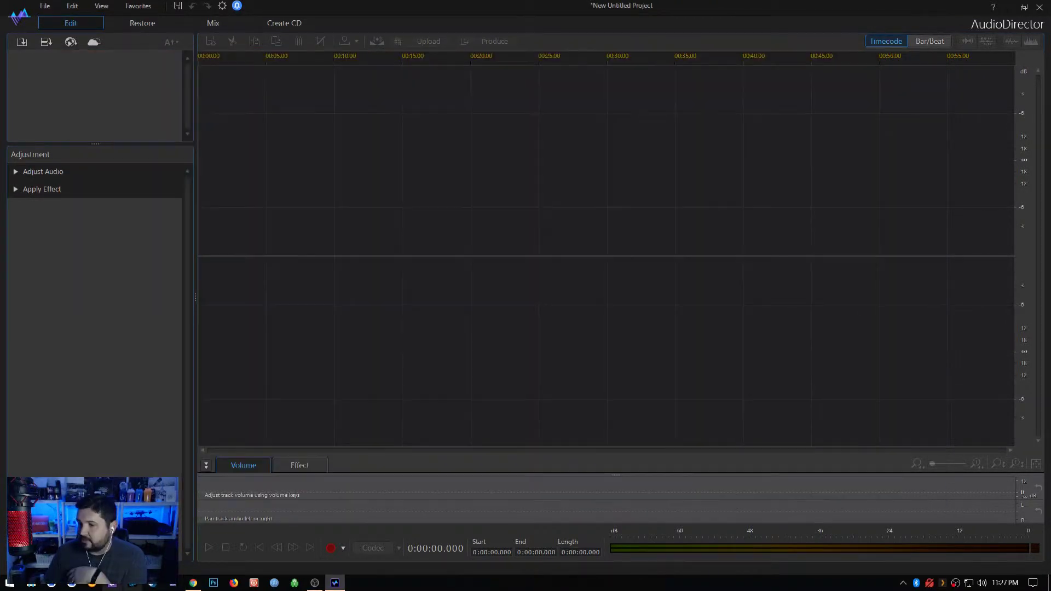
key(alt+Tab)
mouse_move(709, 235)
mouse_down()
mouse_move(345, 254)
mouse_move(94, 88)
mouse_move(108, 110)
mouse_up()
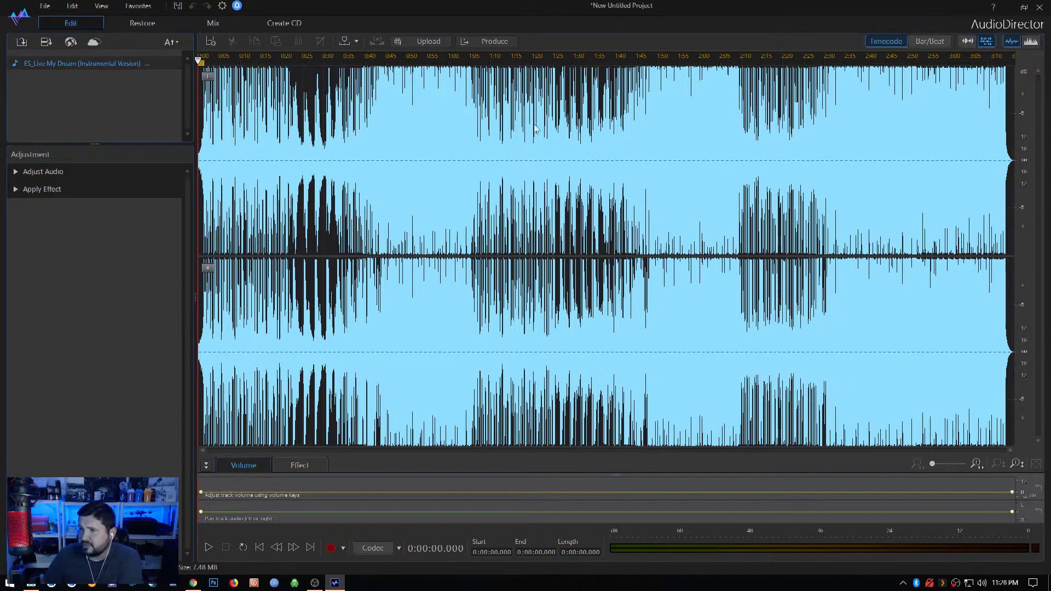
In the Mix room, place Live My Dream on Track 1 starting at 0:00
click(215, 23)
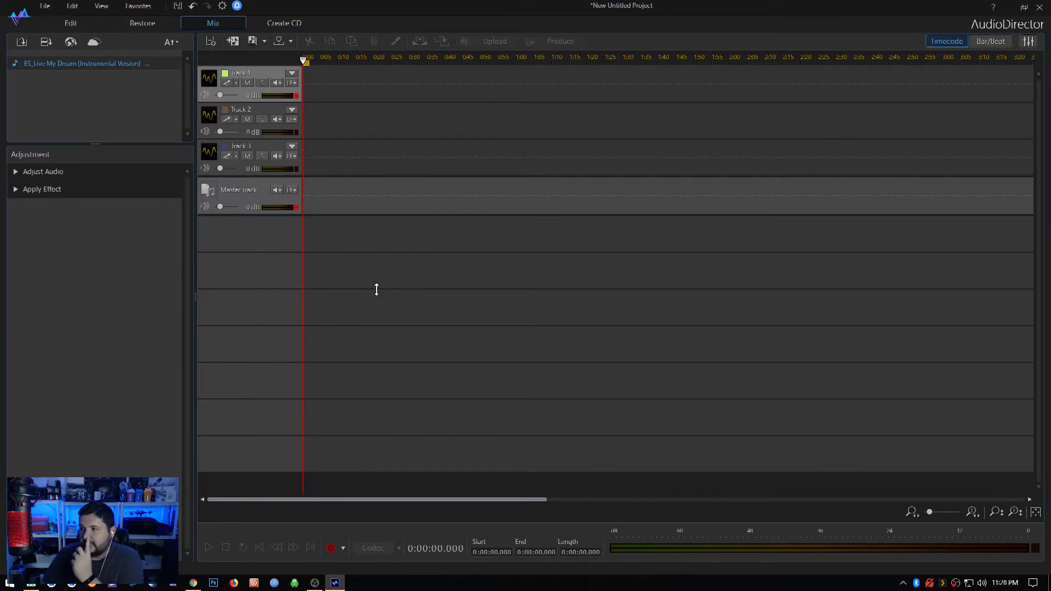
mouse_move(101, 67)
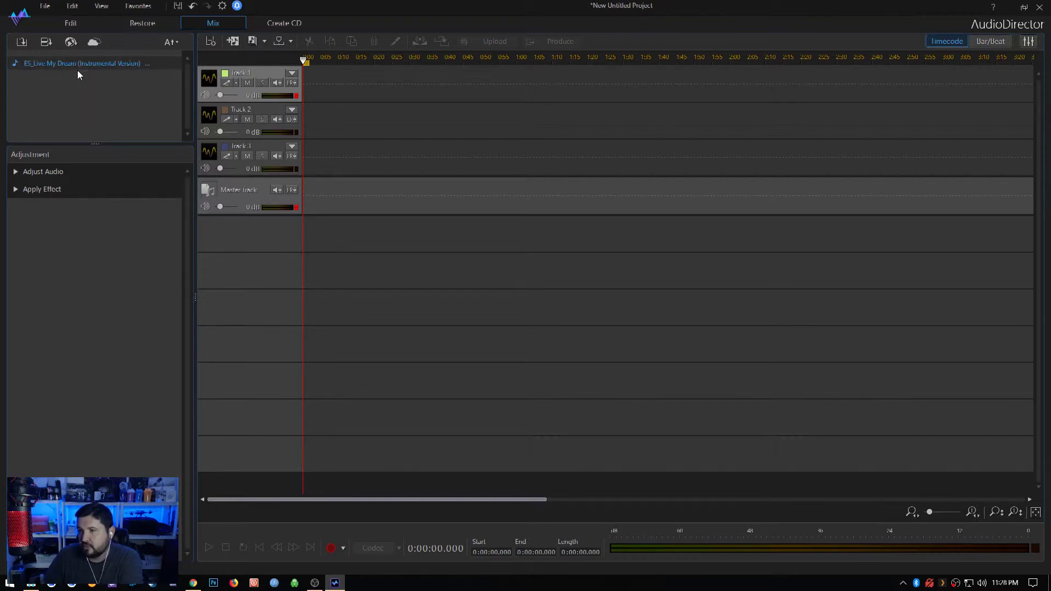
mouse_move(69, 62)
mouse_down()
mouse_move(238, 131)
mouse_move(307, 93)
mouse_move(300, 84)
mouse_up()
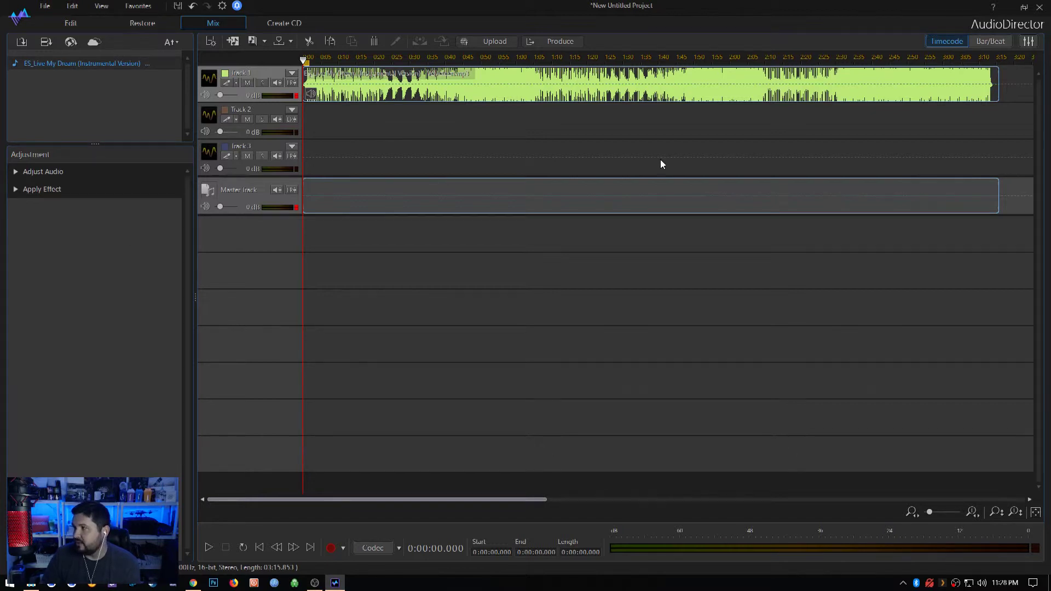
Select the Track 1 clip and open Adjust Length (auto remix) to edit its 03:15.853 length
click(578, 97)
click(440, 98)
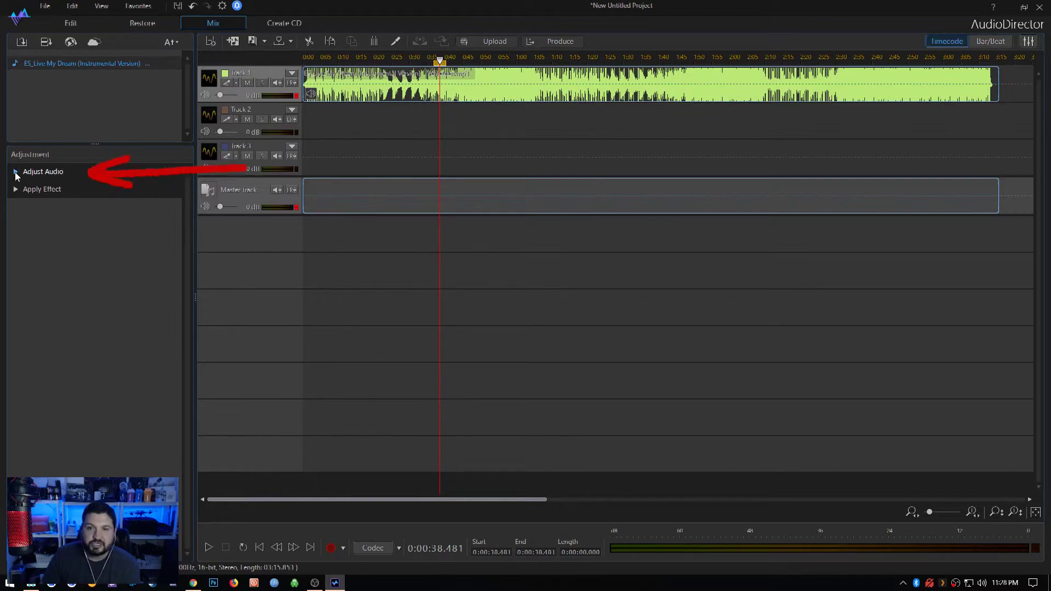
click(16, 172)
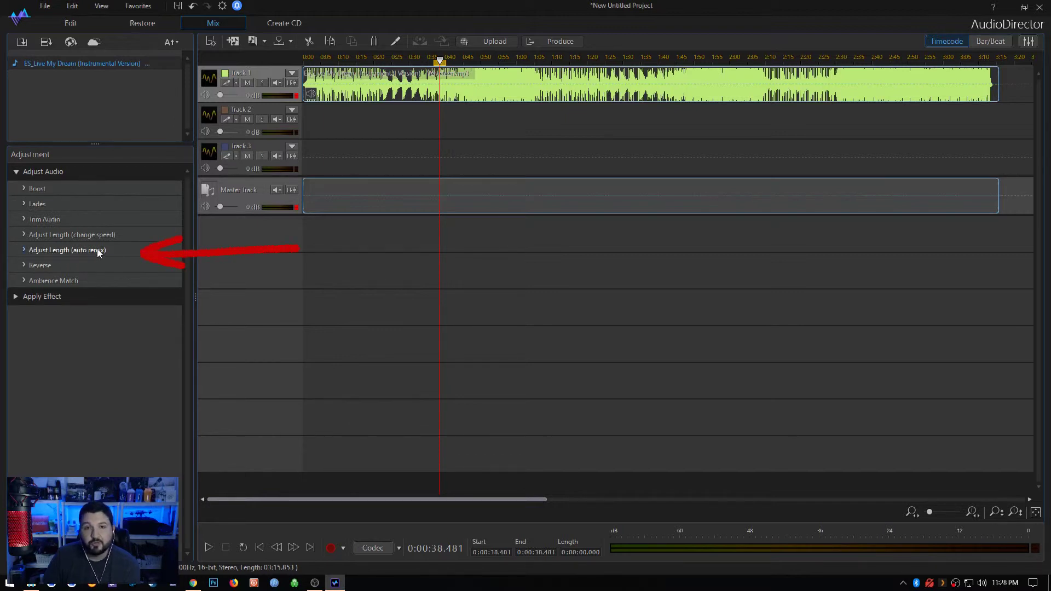
click(24, 250)
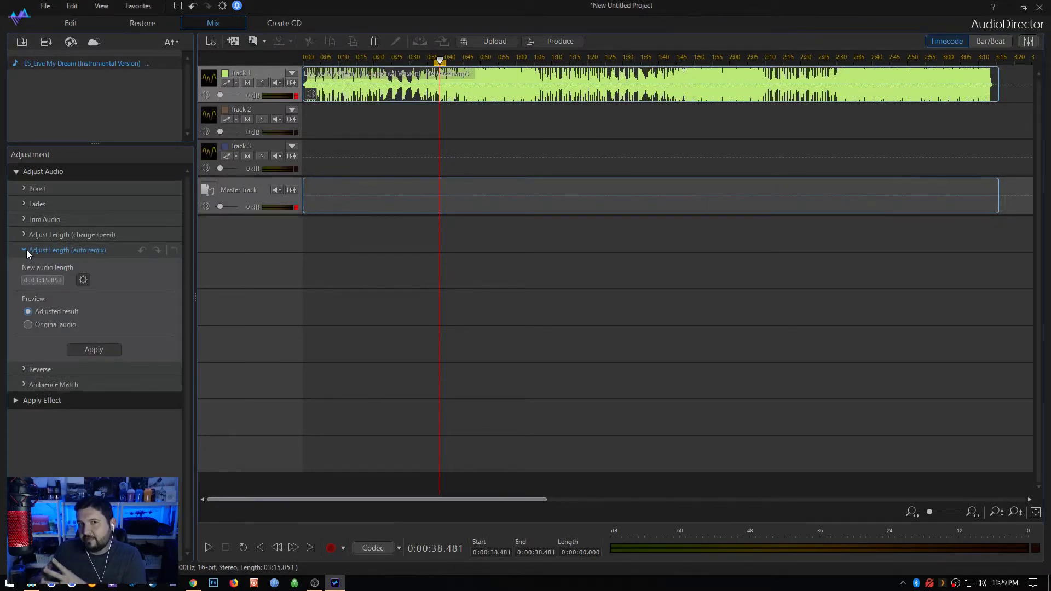
click(36, 280)
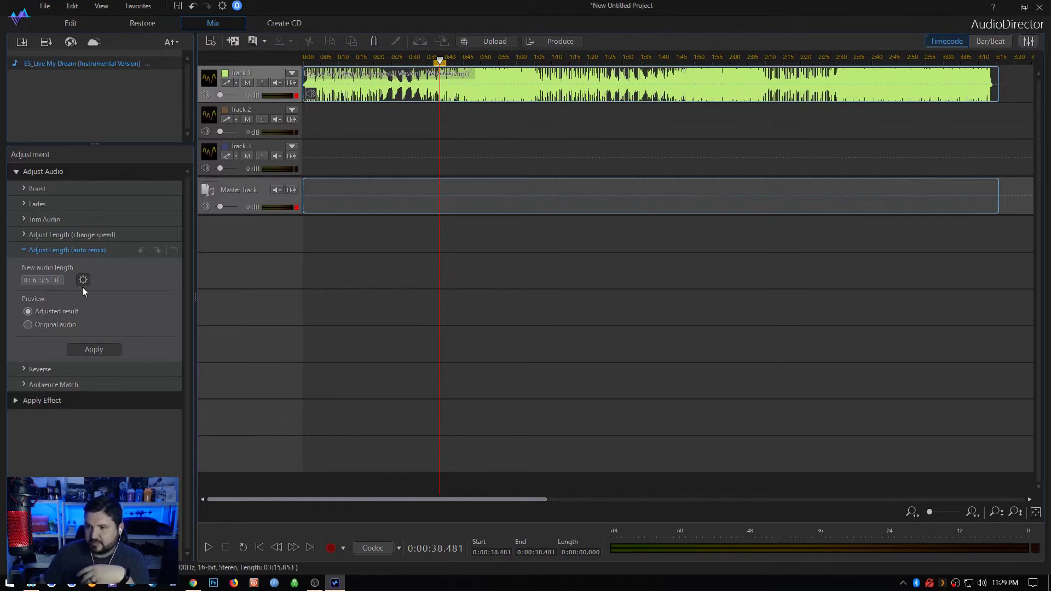
Commit 0:06:25.000 as the clip's new auto-remix length
key(Return)
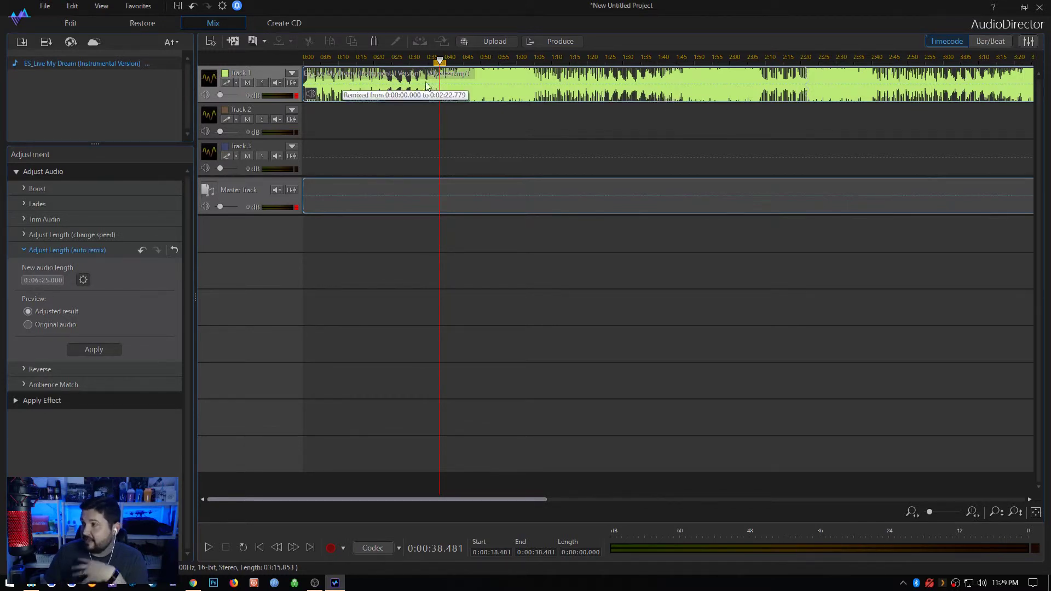
mouse_move(807, 103)
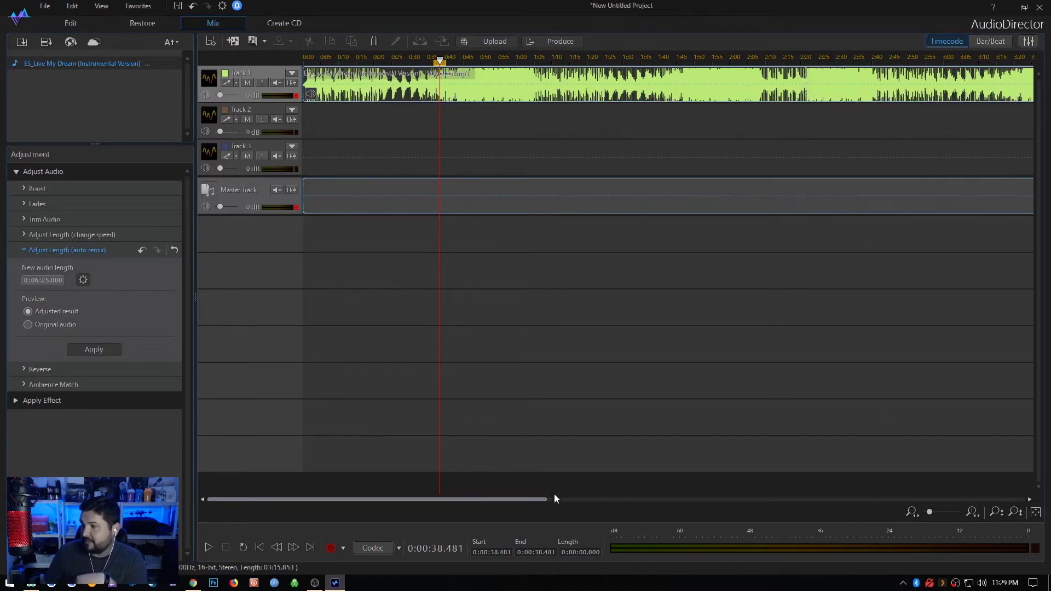
drag(527, 498, 929, 485)
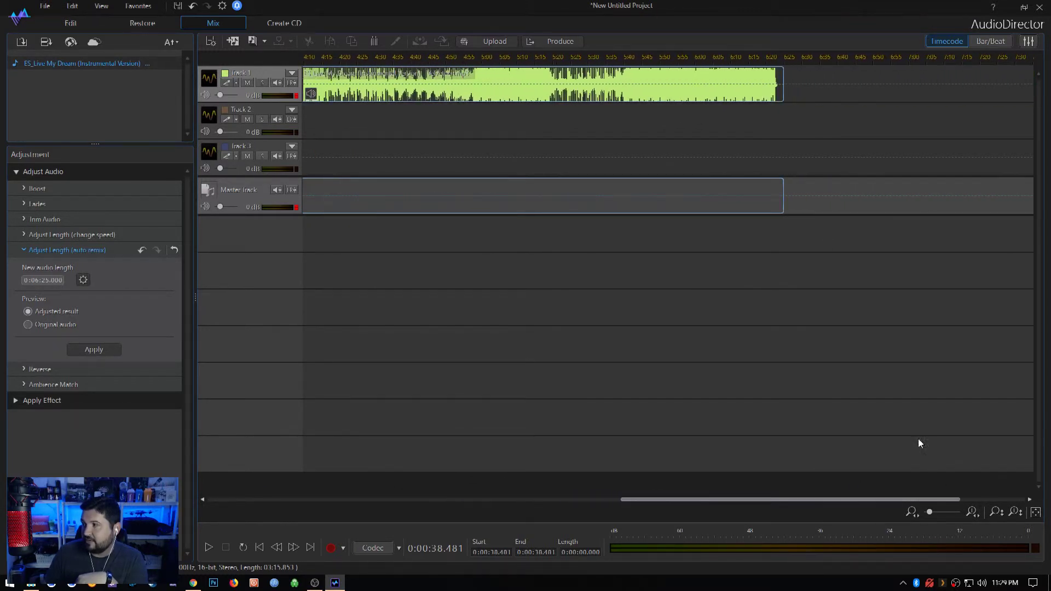
Attempt to extend the clip end by hand, dismiss the trim-disabled notice, and inspect the remix
click(784, 80)
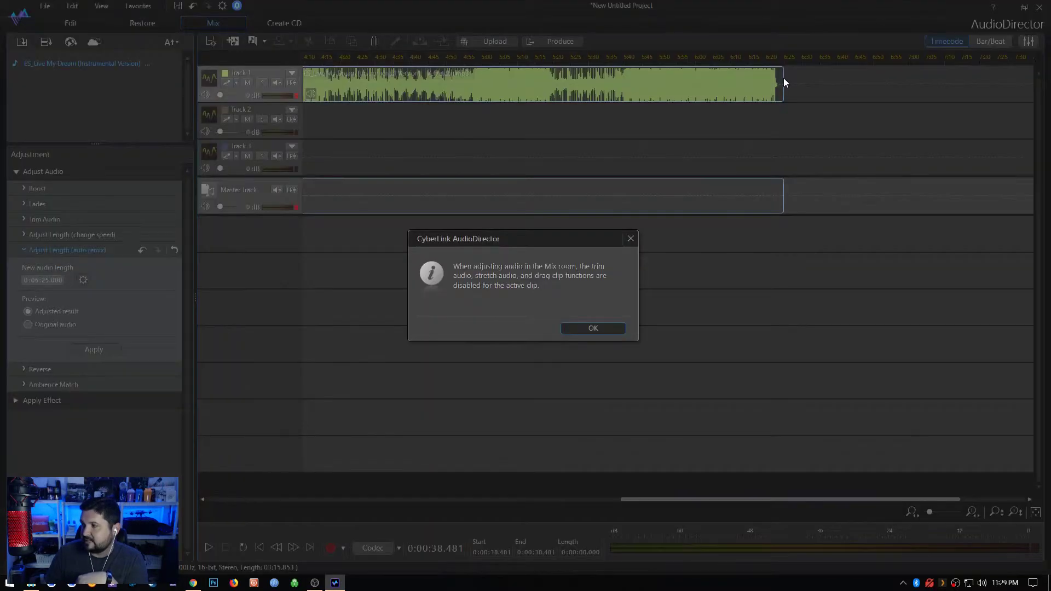
click(631, 239)
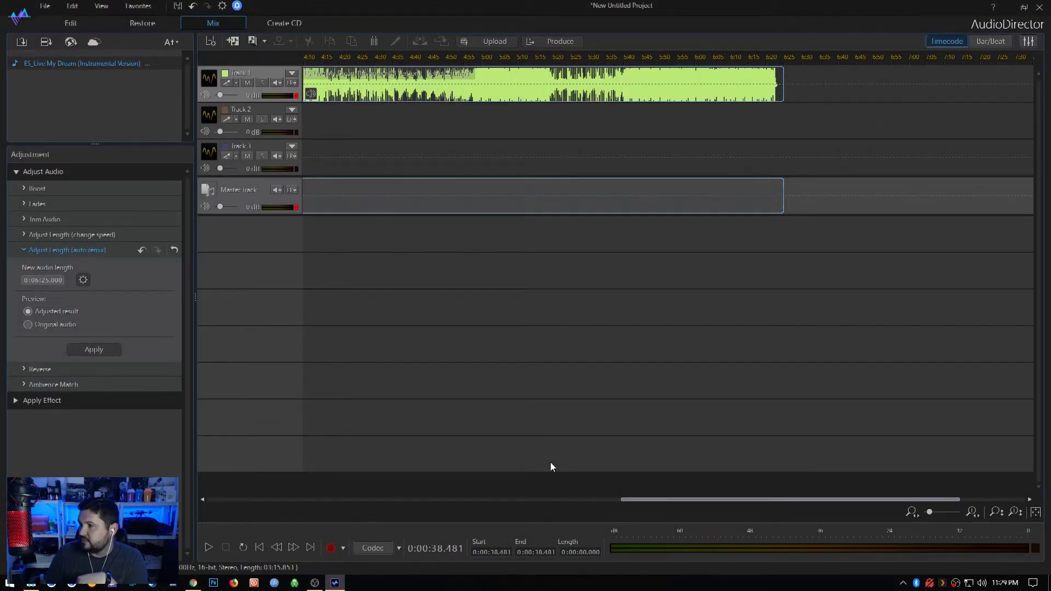
drag(656, 498, 209, 465)
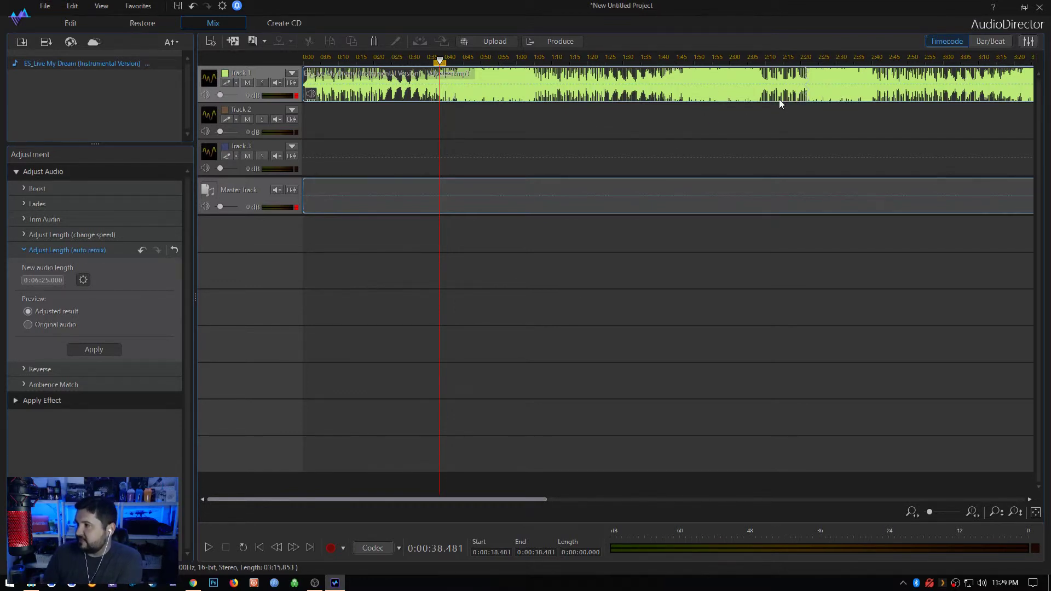
drag(472, 497, 551, 493)
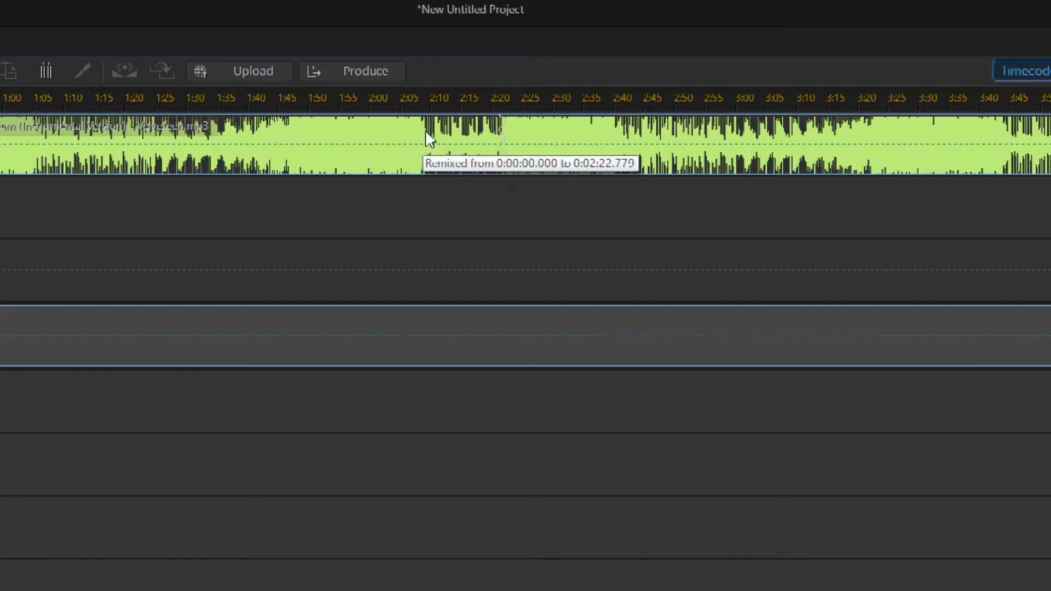
click(443, 104)
drag(444, 106, 357, 94)
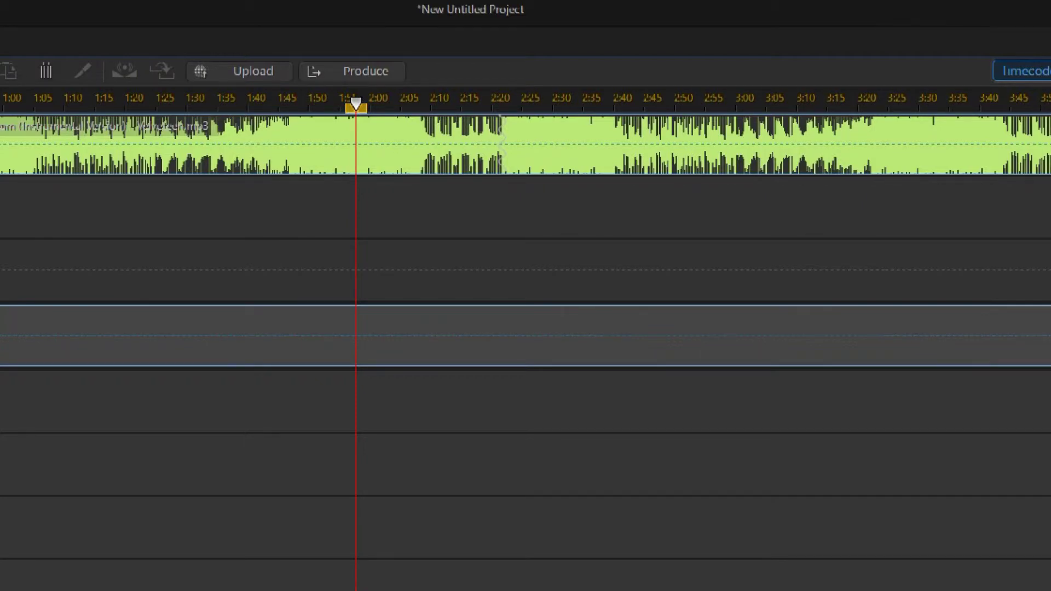
key(space)
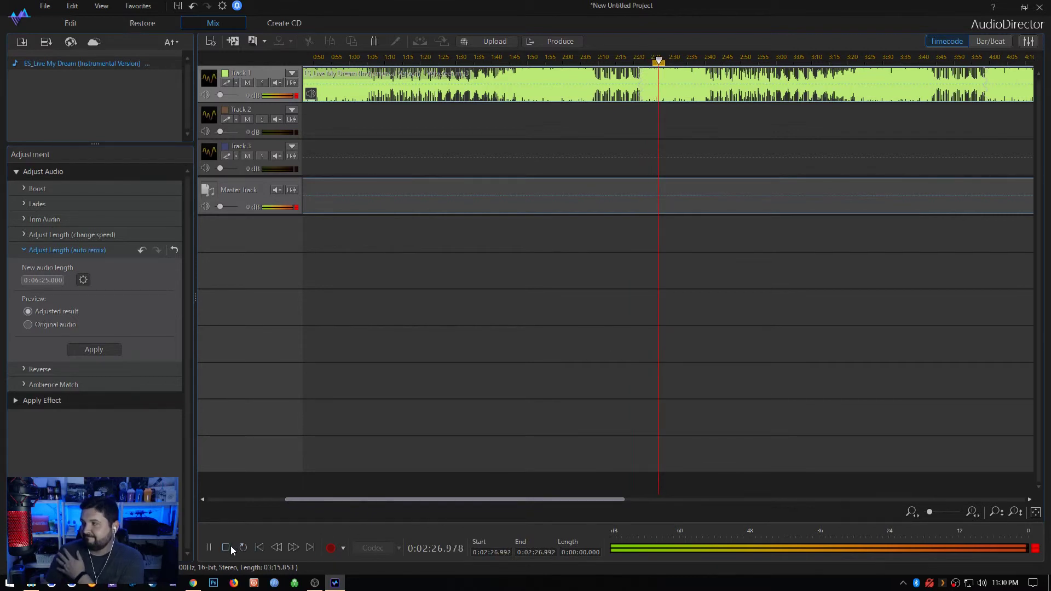
Stop playback and reveal the advanced remix options: Stretch to exact duration, Segments 100, Max slack
click(229, 547)
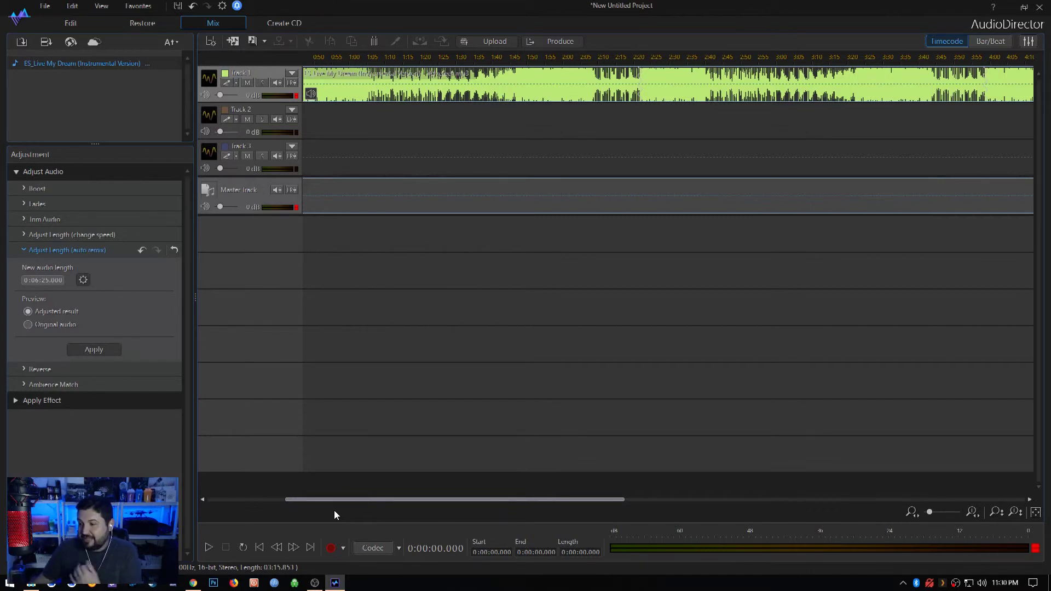
drag(361, 498, 466, 502)
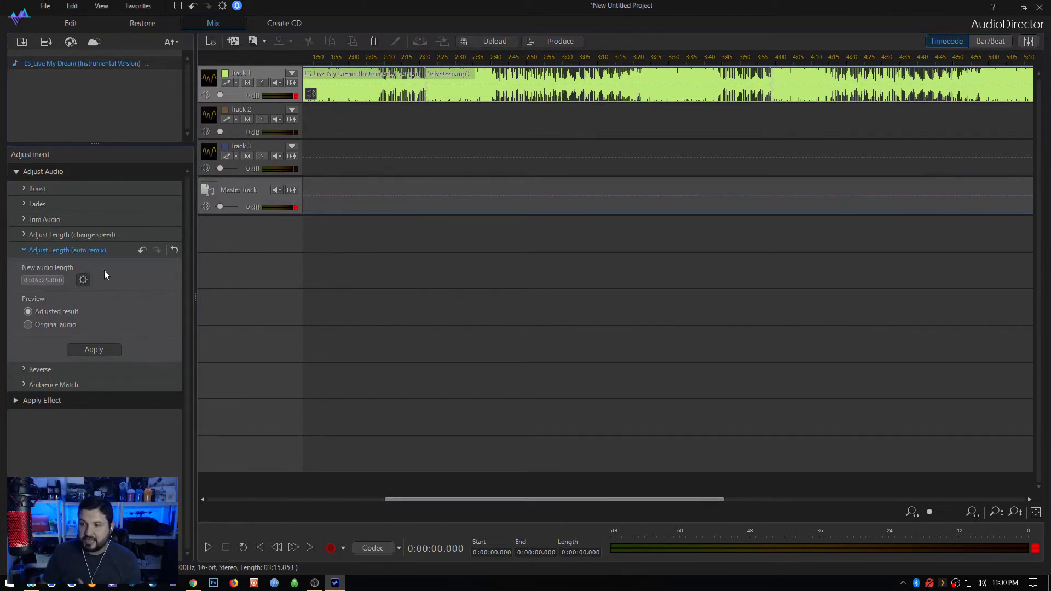
click(84, 279)
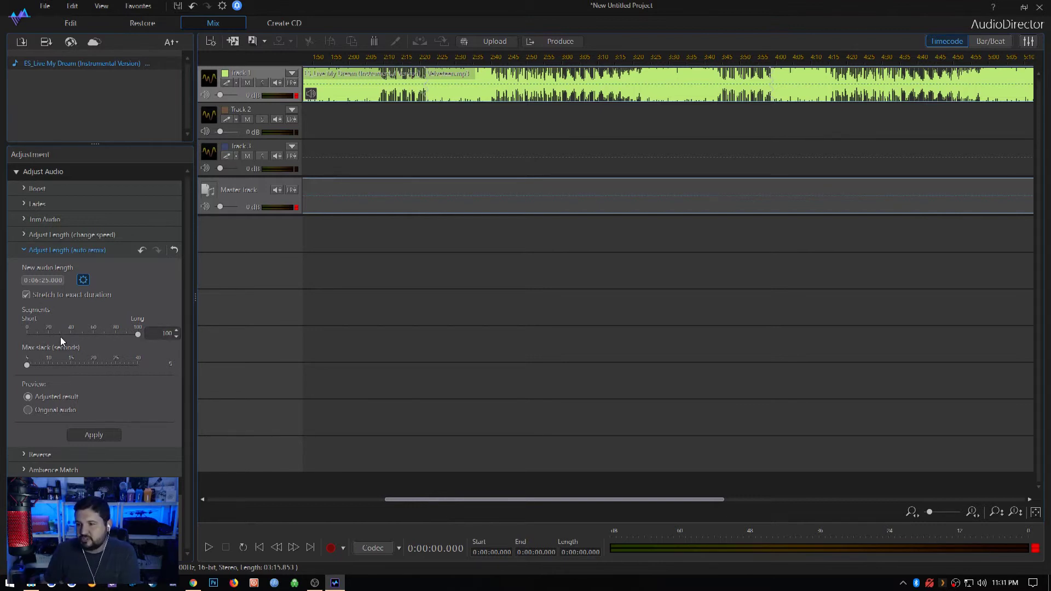
Try a Segments value of 19 and scroll the timeline to inspect the clip
click(48, 334)
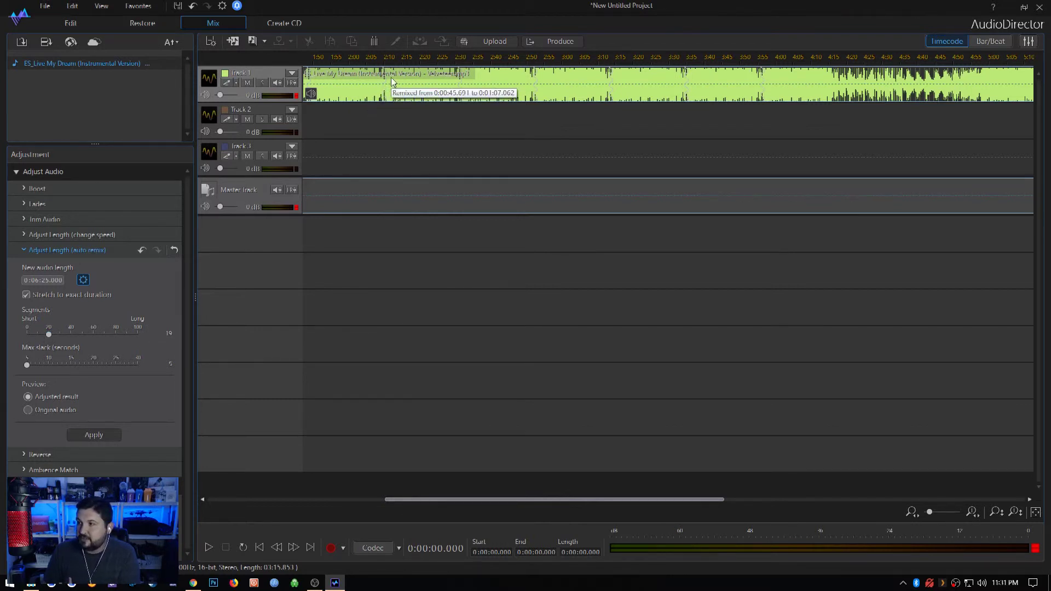
mouse_move(453, 95)
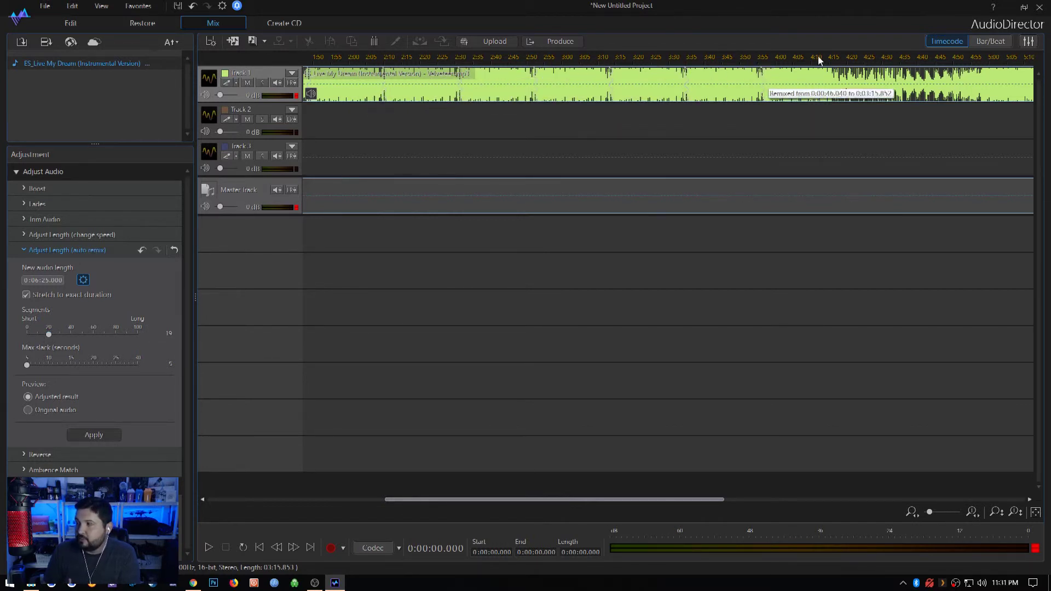
drag(564, 500, 354, 497)
drag(423, 488, 320, 473)
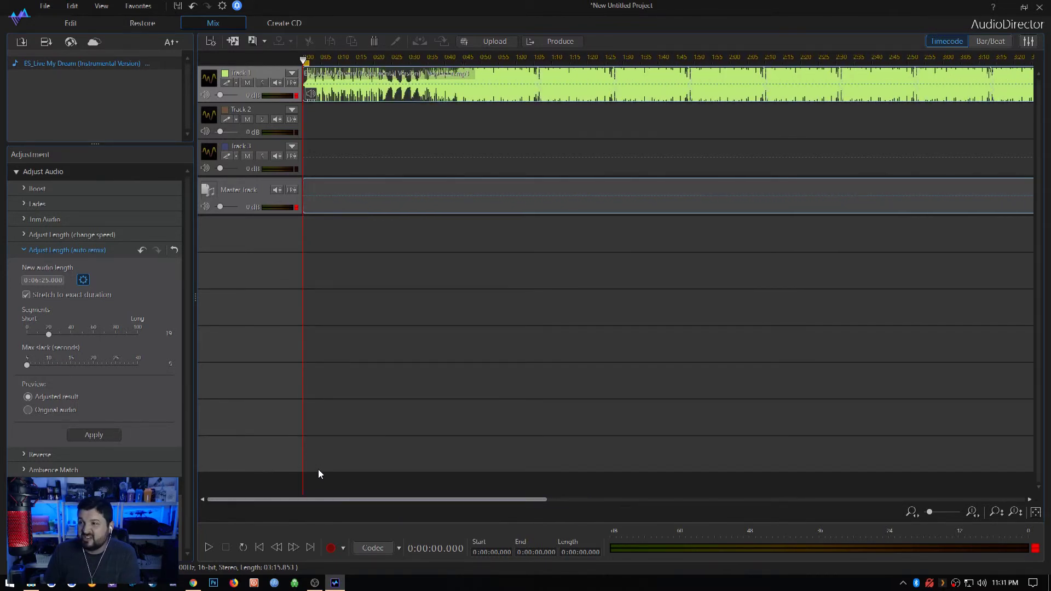
mouse_move(426, 92)
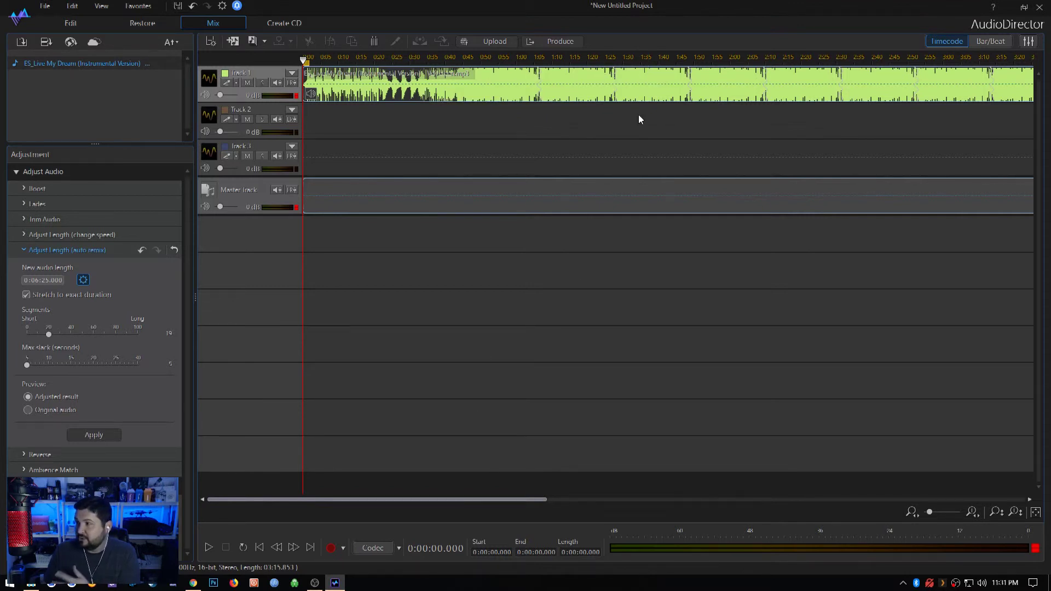
mouse_move(837, 69)
drag(524, 500, 814, 484)
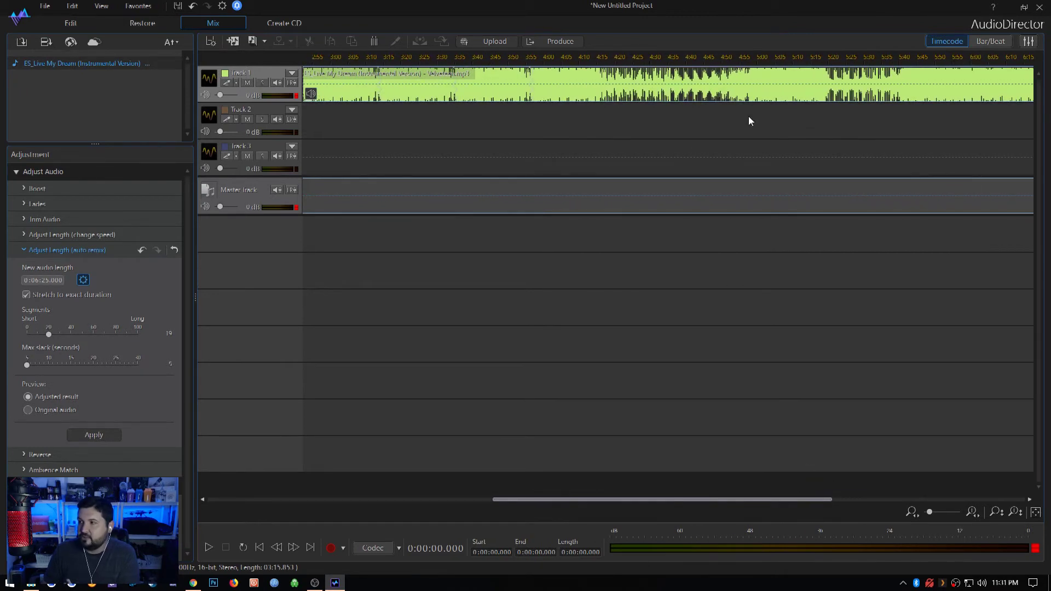
Return Segments to 100 and apply the 0:06:25.000 auto-remix to the clip
drag(77, 334, 153, 333)
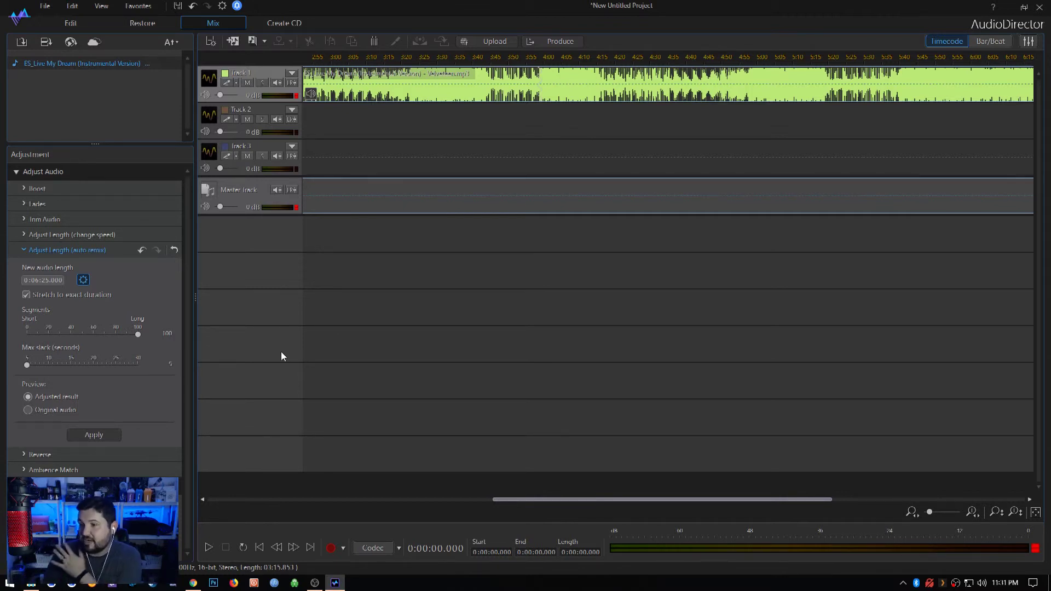
click(103, 436)
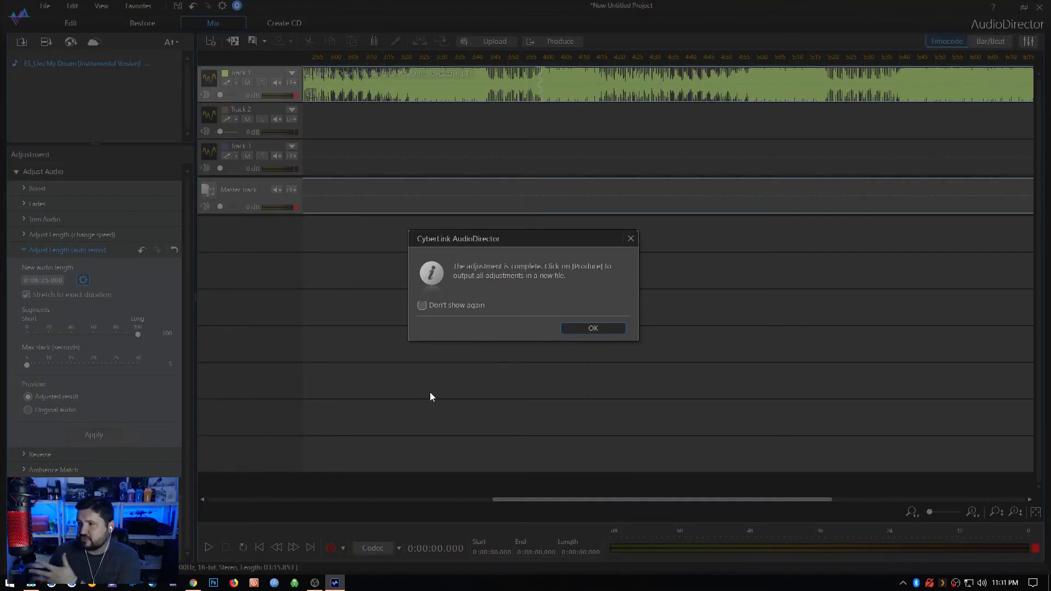
click(590, 330)
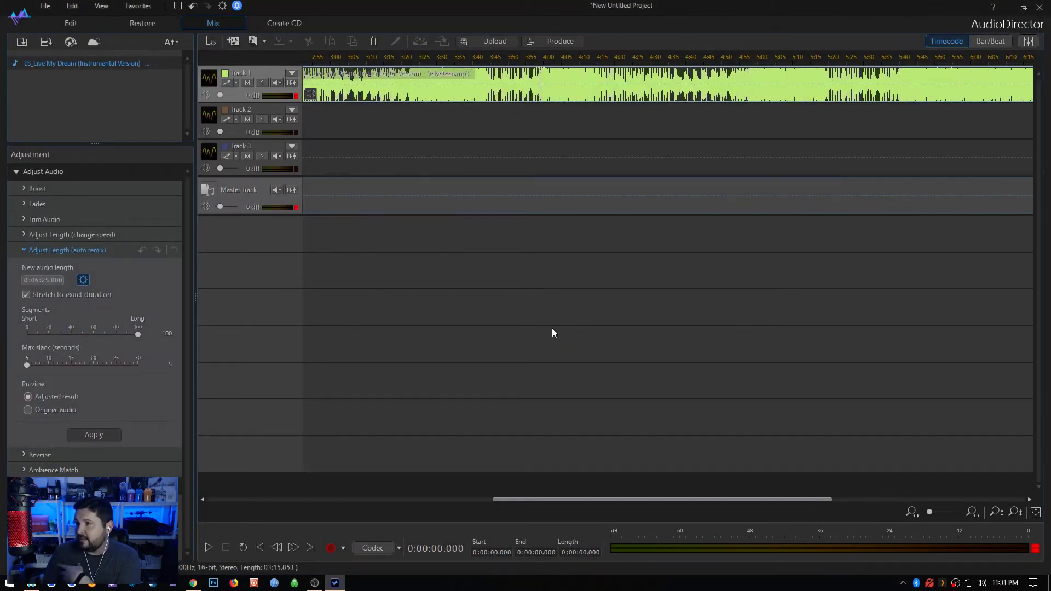
Open Produce Audio, showing WAV at 44.1 kHz, 16-bit Stereo with file name Produce
click(558, 41)
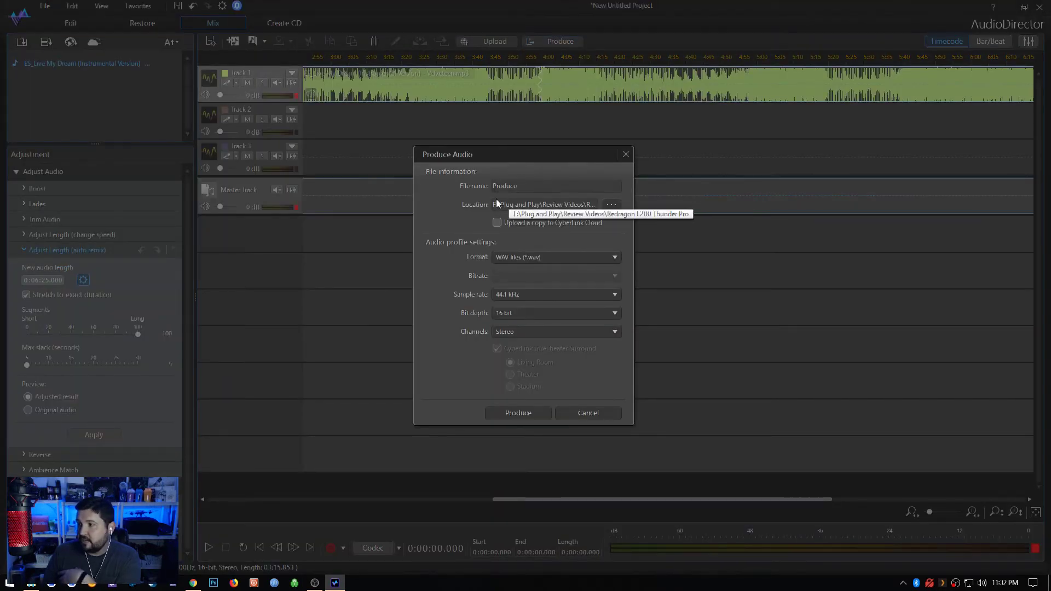